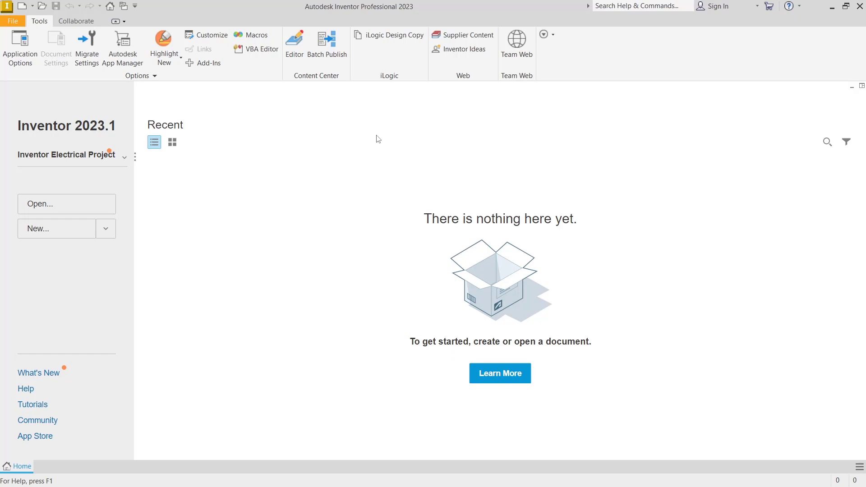
# - Create a new assembly and browse to the Pictures folder for components to place
pyautogui.click(106, 229)
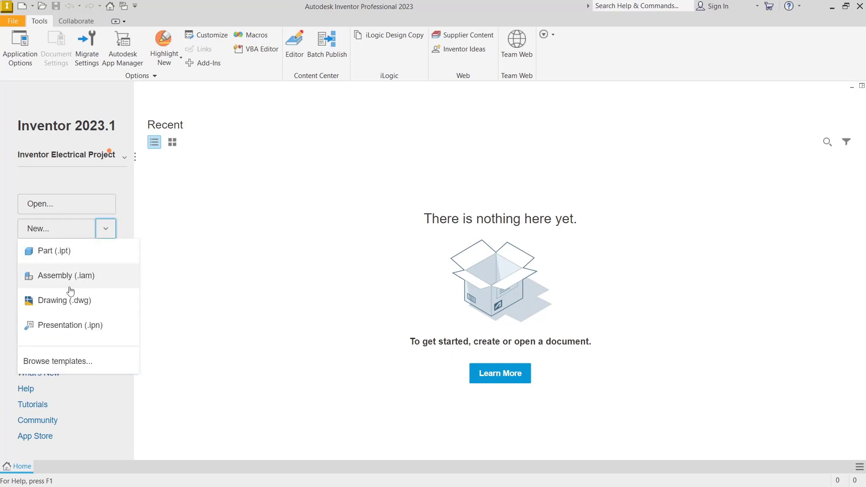
pyautogui.click(69, 276)
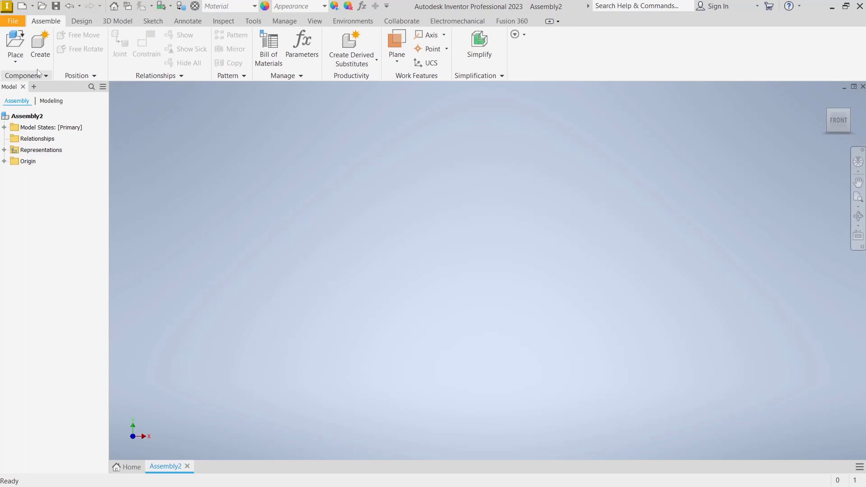
pyautogui.press('p')
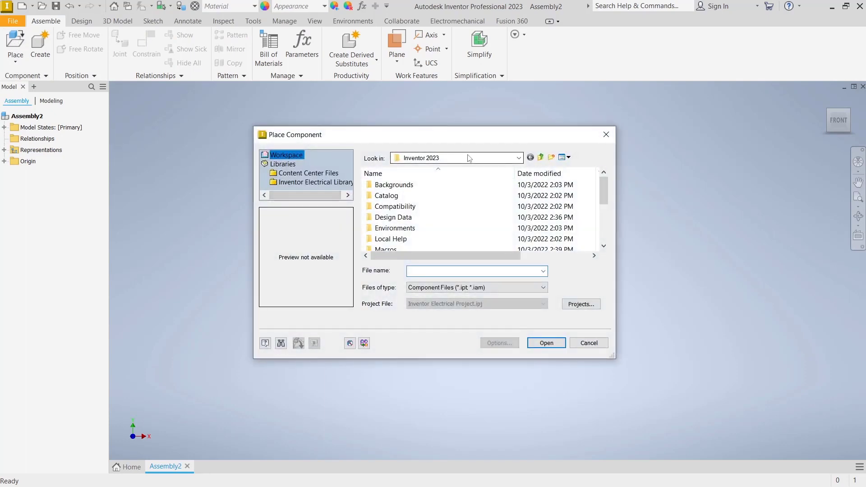
pyautogui.click(497, 158)
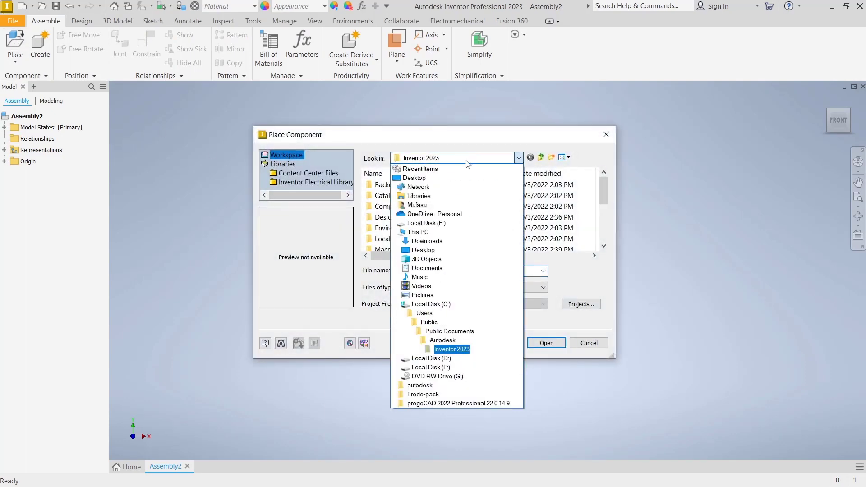
pyautogui.click(464, 294)
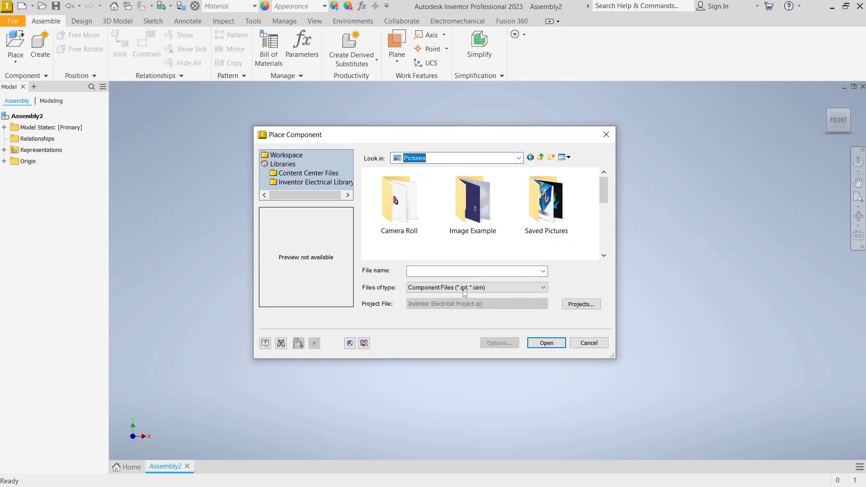
# - Place one instance each of Part 1.ipt and Part 2.ipt in the assembly, accepting their location outside the project search path
pyautogui.scroll(-3, 537, 243)
pyautogui.click(400, 223)
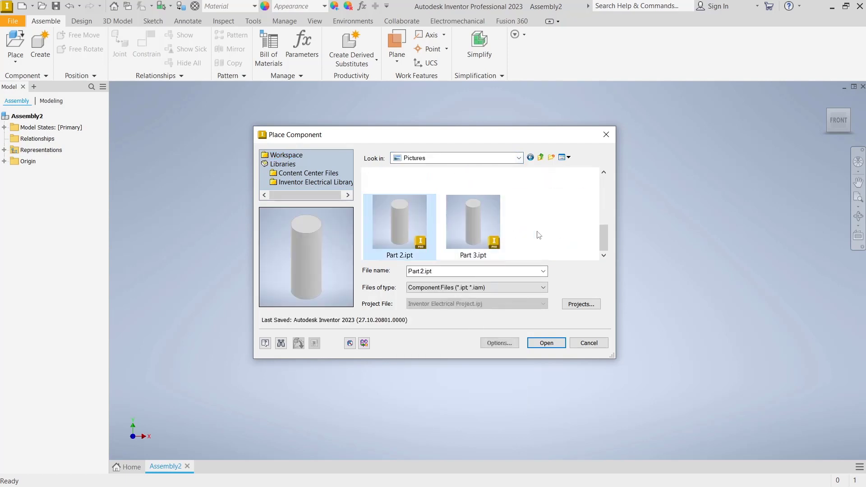
pyautogui.scroll(1, 538, 235)
pyautogui.keyDown('ctrl'); pyautogui.click(547, 187); pyautogui.keyUp('ctrl')
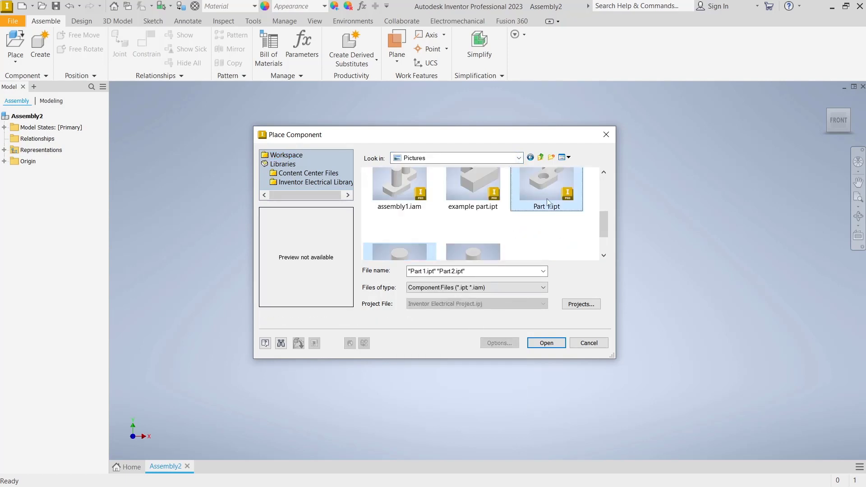
pyautogui.click(547, 344)
pyautogui.click(475, 279)
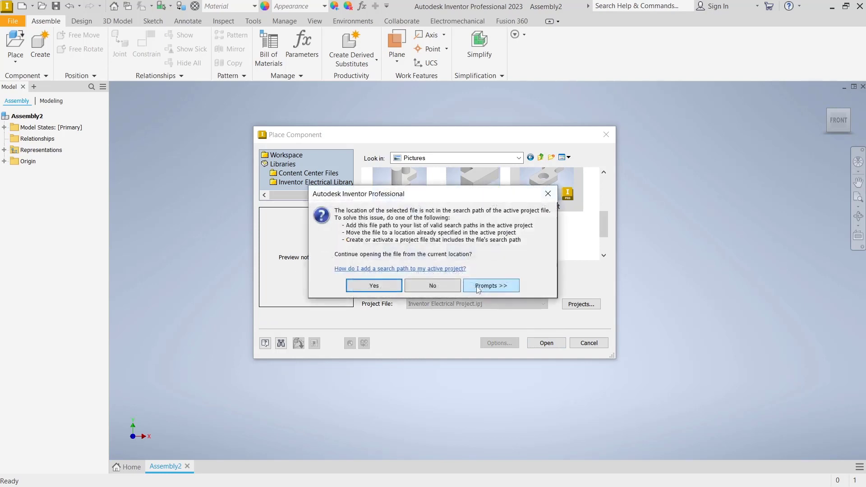
pyautogui.click(373, 287)
pyautogui.click(469, 278)
pyautogui.click(373, 286)
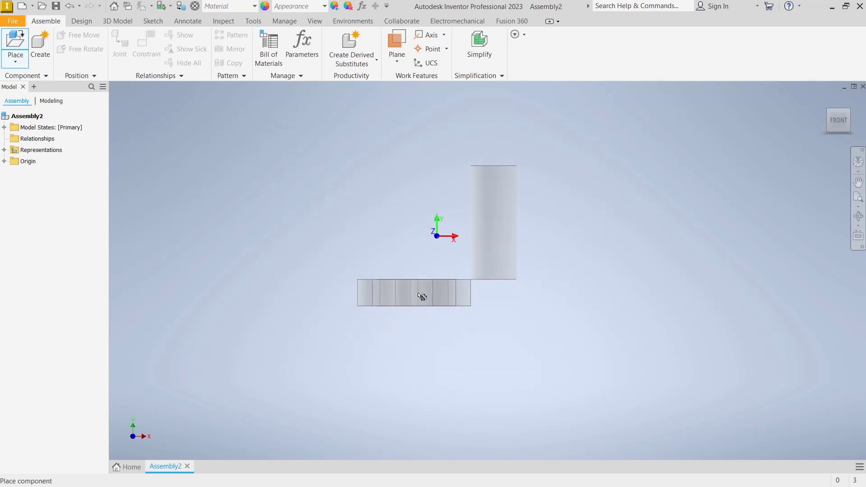
pyautogui.click(558, 281)
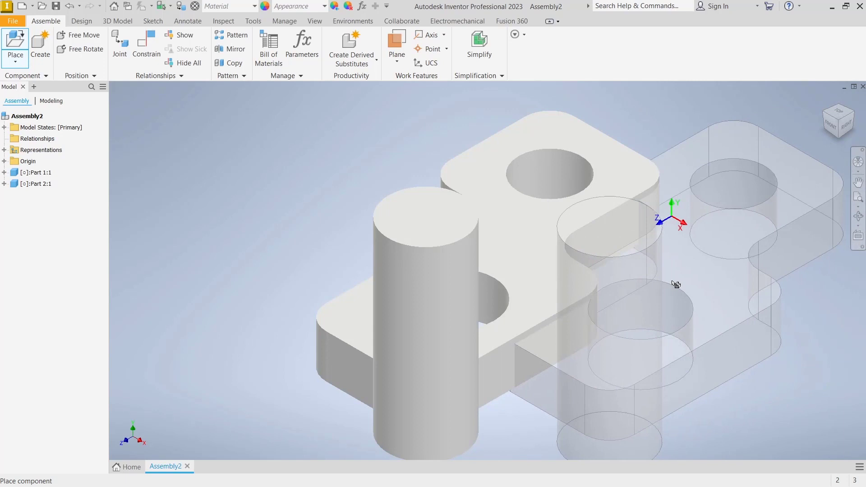
pyautogui.press('Escape')
# - Constrain the cylinder's axis to the axis of the plate hole beside it with a mate constraint at 0.000 in offset
pyautogui.keyDown('shift'); pyautogui.moveTo(548, 302); pyautogui.dragTo(521, 318, button='middle'); pyautogui.keyUp('shift')
pyautogui.scroll(5, 521, 318)
pyautogui.scroll(-6, 401, 317)
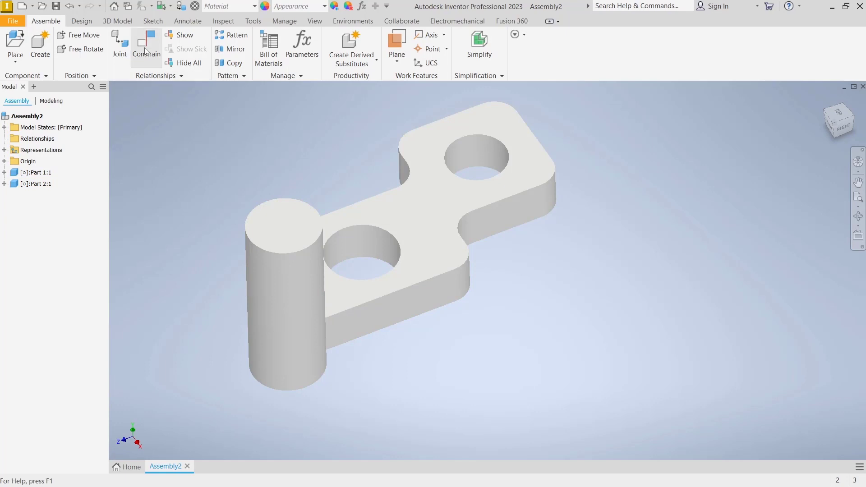
pyautogui.click(146, 52)
pyautogui.click(285, 316)
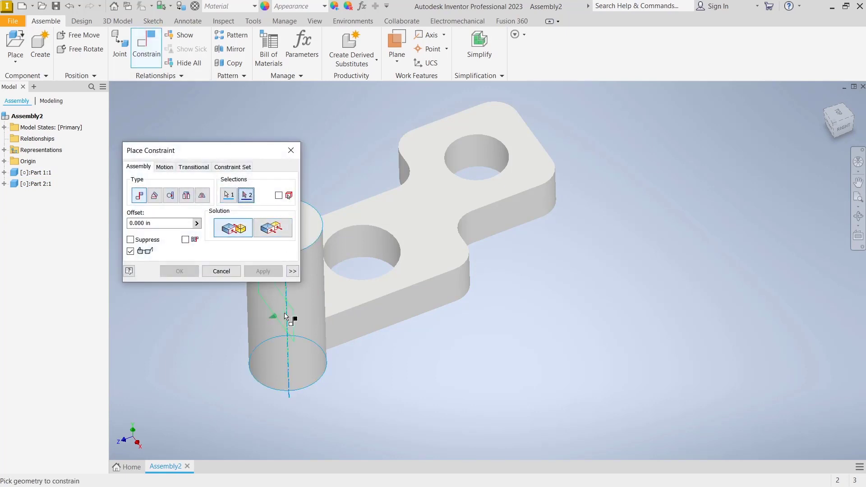
pyautogui.click(373, 248)
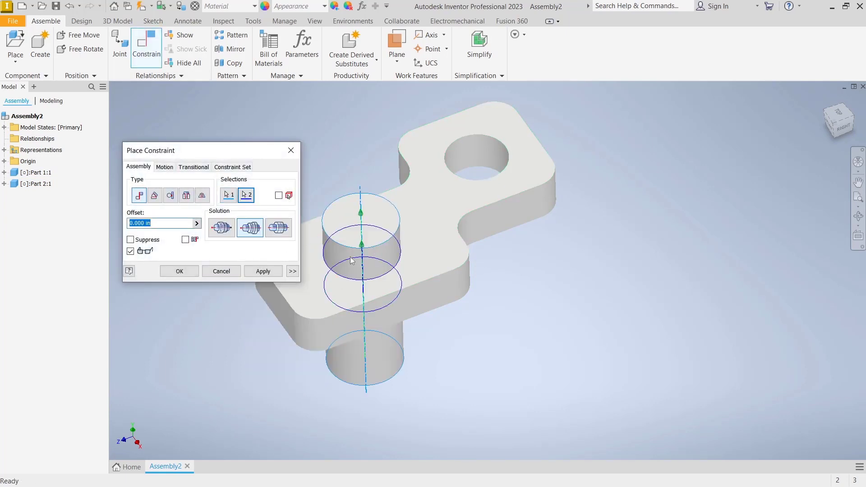
pyautogui.click(180, 271)
# - Enter the Inventor Studio environment and open the Animation Timeline with its action editor expanded
pyautogui.keyDown('shift'); pyautogui.moveTo(614, 266); pyautogui.dragTo(439, 311, button='middle'); pyautogui.keyUp('shift')
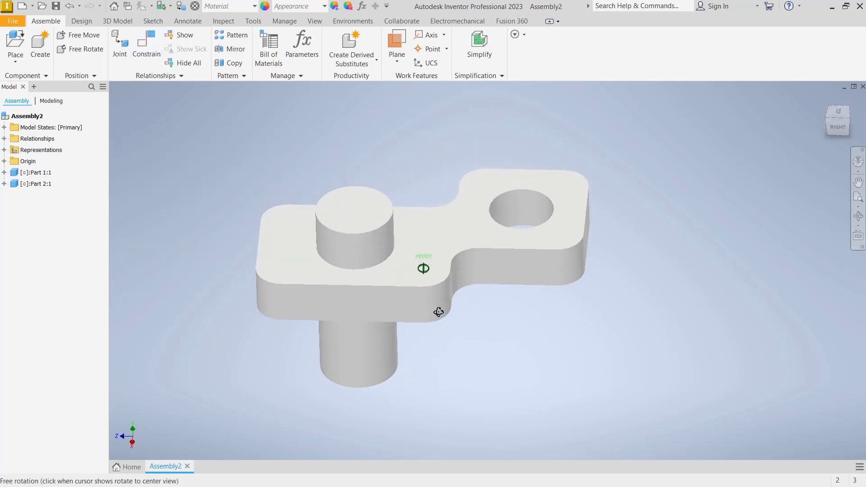
pyautogui.click(357, 21)
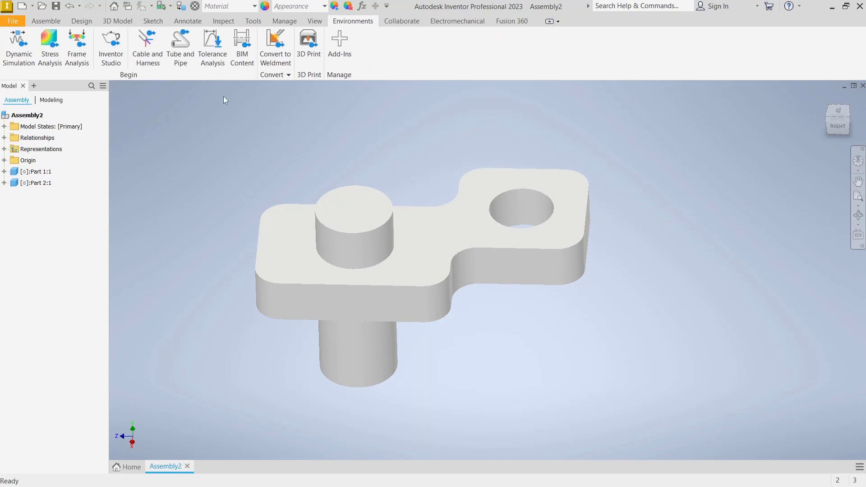
pyautogui.click(111, 50)
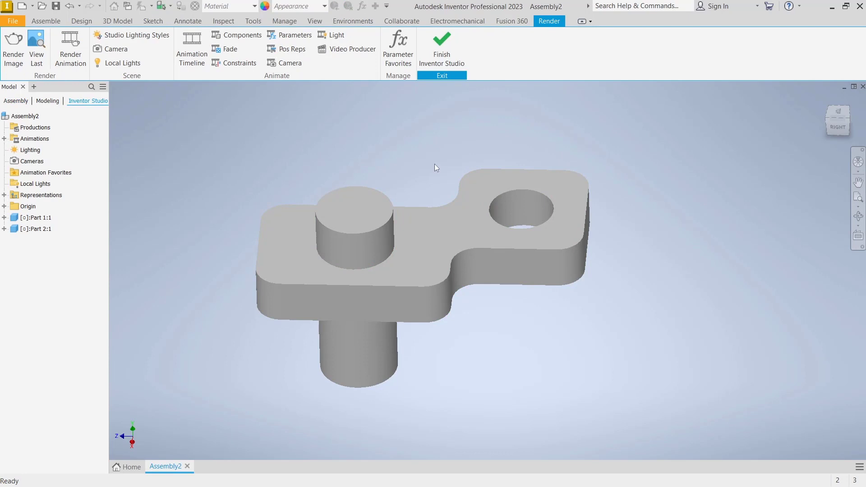
pyautogui.click(192, 54)
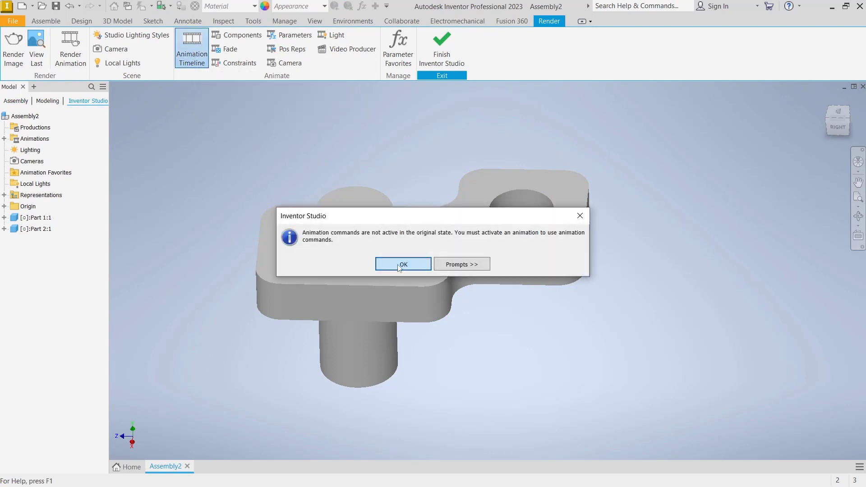
pyautogui.click(399, 267)
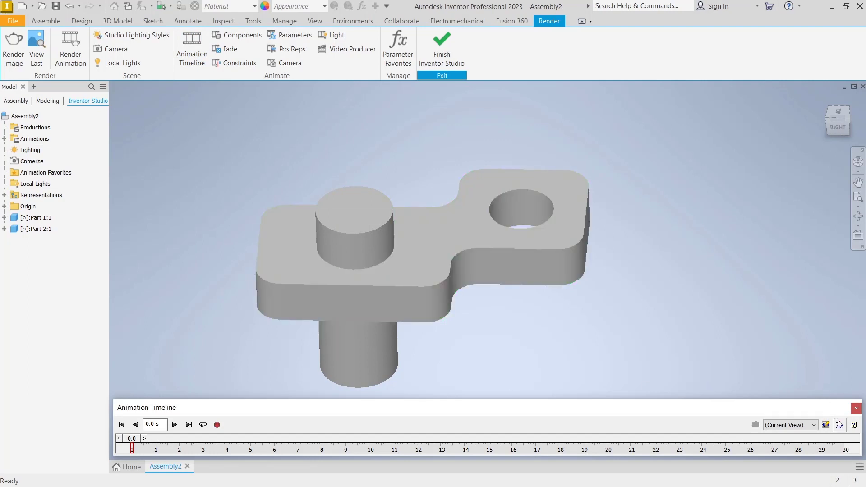
pyautogui.click(841, 425)
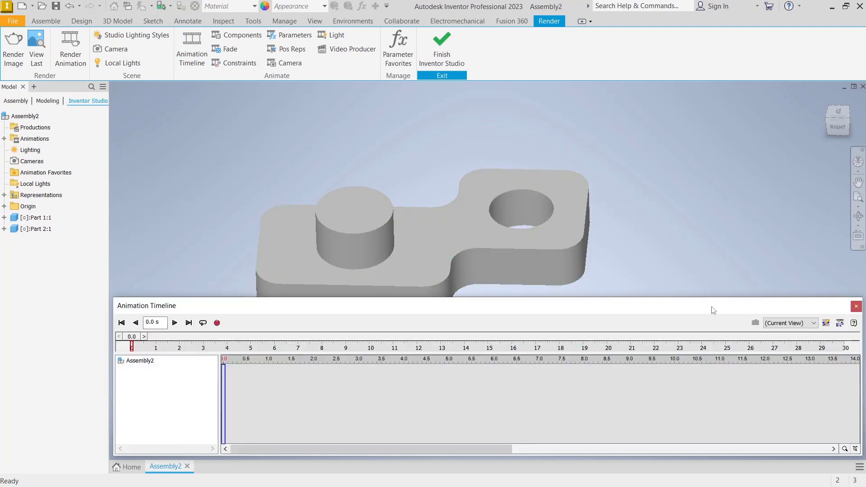
pyautogui.moveTo(713, 311); pyautogui.dragTo(701, 309)
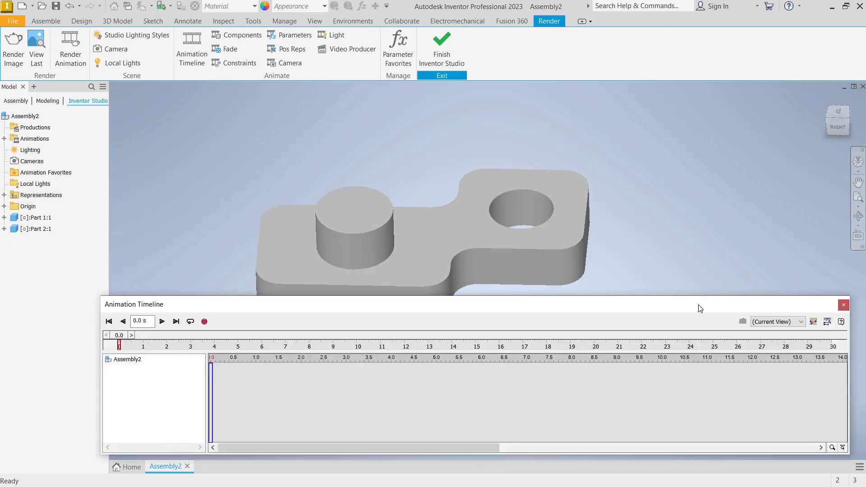
# - Set the animation length to 7 seconds and move the timeline window slightly clear of the model
pyautogui.click(813, 322)
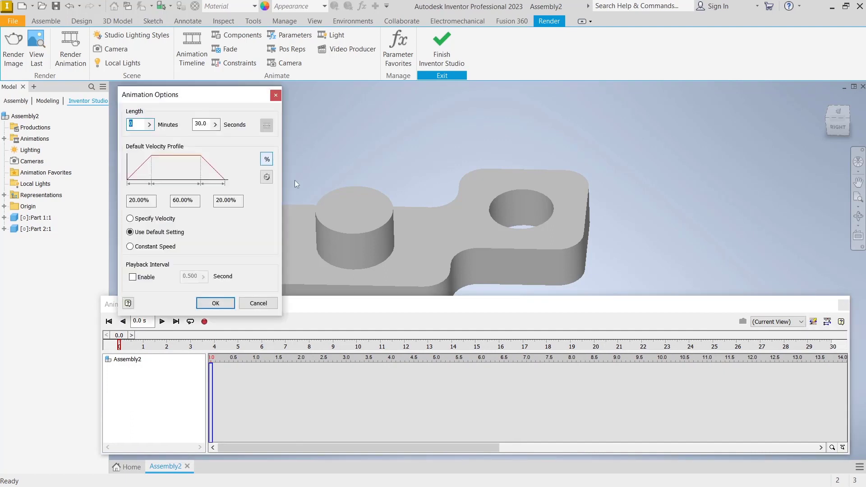
pyautogui.doubleClick(197, 125)
pyautogui.write('7')
pyautogui.click(218, 303)
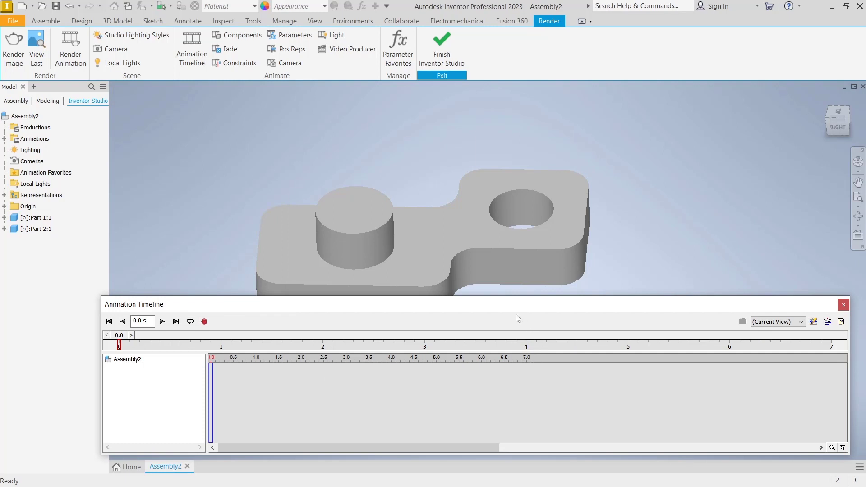
pyautogui.moveTo(515, 309); pyautogui.dragTo(514, 318)
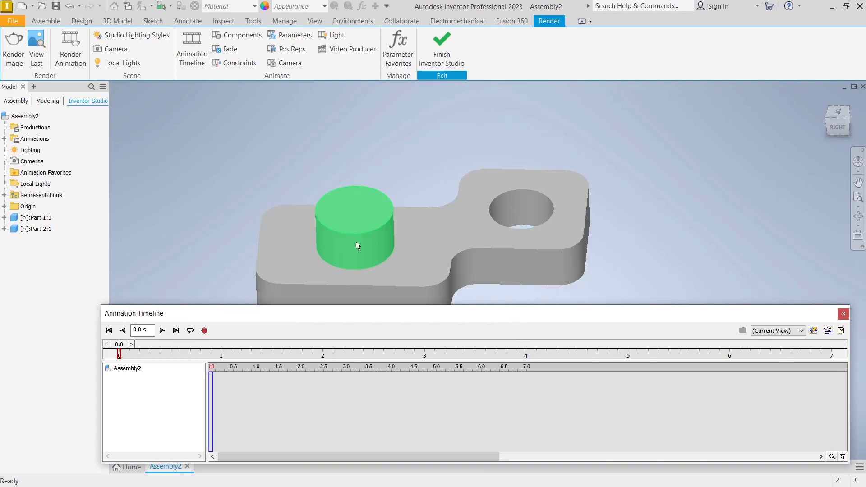
# - Add a component animation at 0 s that raises the cylinder about 0.56 in along Y, out of the plate hole
pyautogui.click(339, 232)
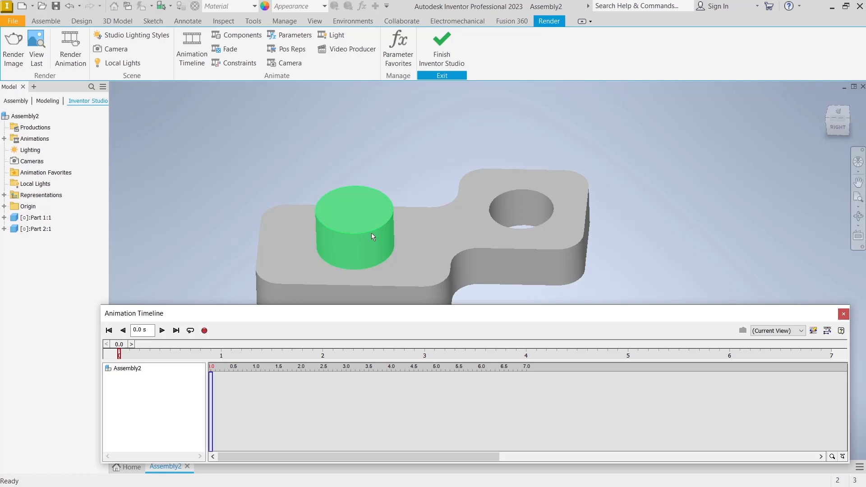
pyautogui.rightClick(365, 244)
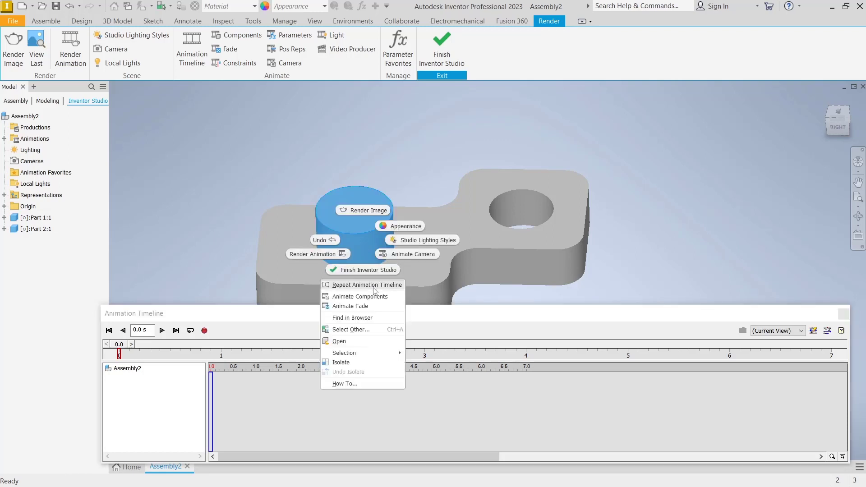
pyautogui.click(361, 297)
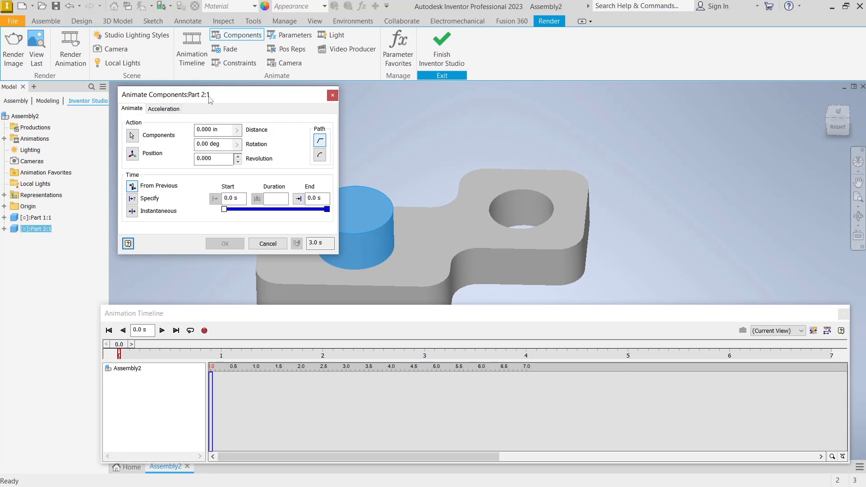
pyautogui.moveTo(208, 100); pyautogui.dragTo(199, 67)
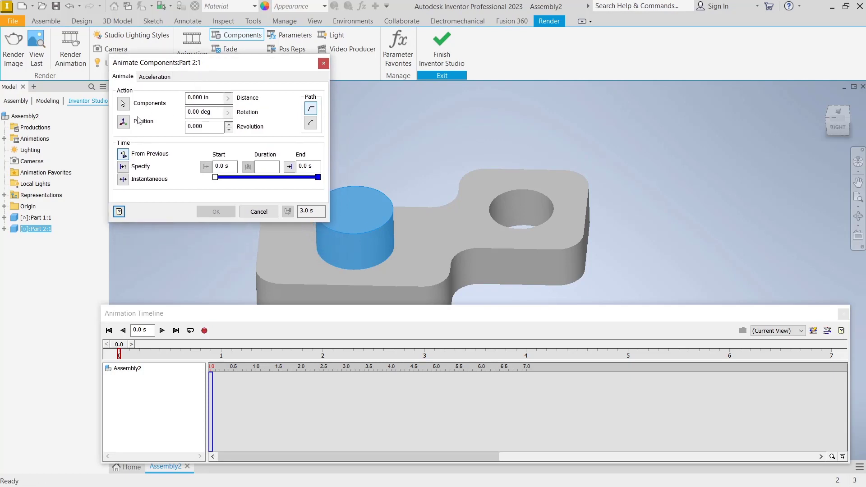
pyautogui.click(124, 121)
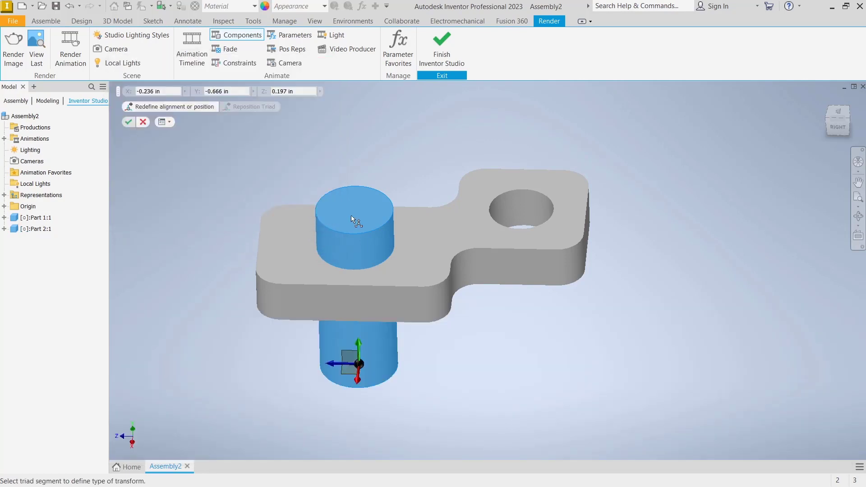
pyautogui.click(360, 360)
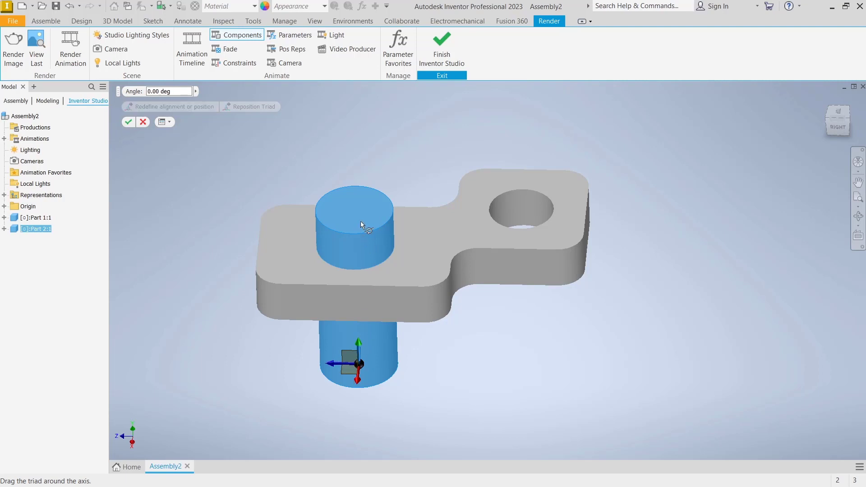
pyautogui.moveTo(359, 343); pyautogui.dragTo(363, 181)
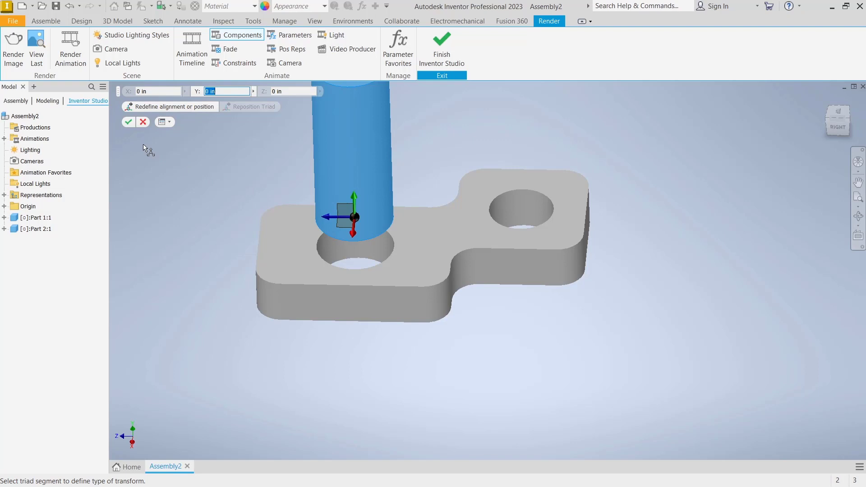
pyautogui.click(129, 122)
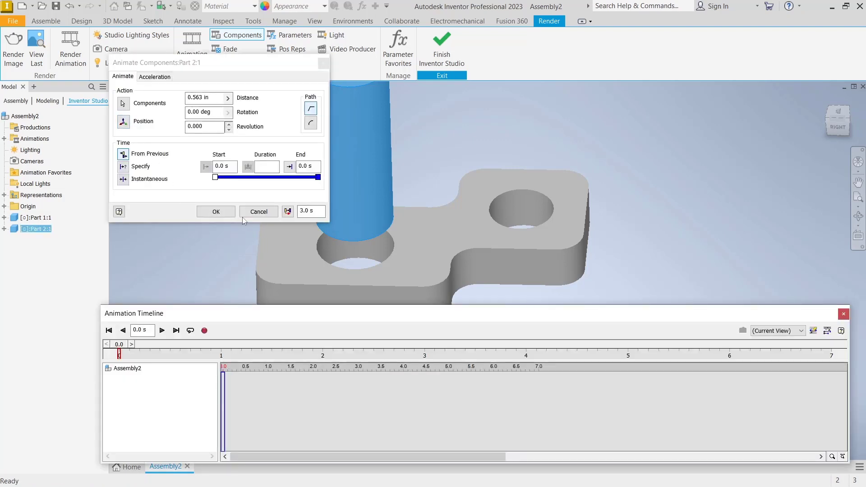
pyautogui.click(218, 214)
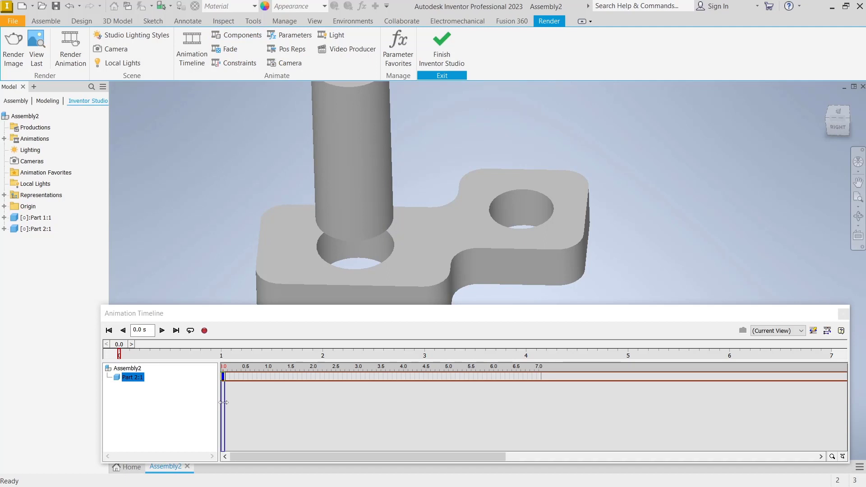
# - Add a component animation ending at 3 s that lowers the cylinder along Y into the plate hole, with the distance at about 0.313 in
pyautogui.moveTo(224, 403); pyautogui.dragTo(358, 404)
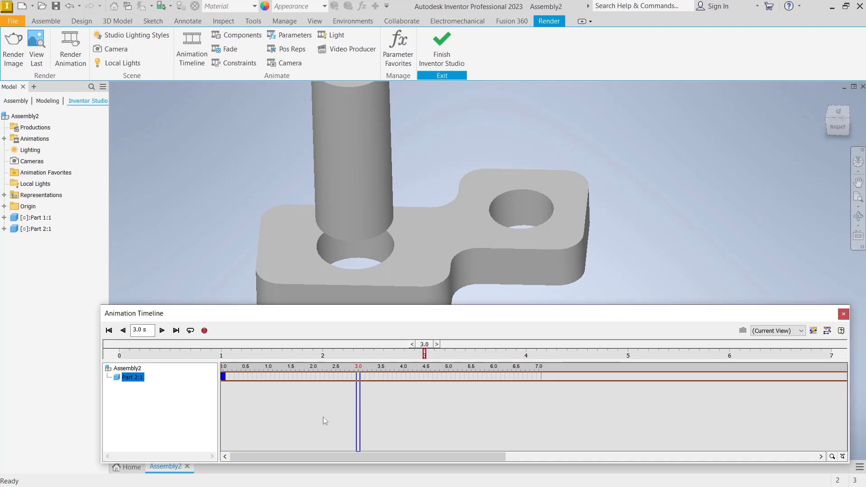
pyautogui.rightClick(352, 153)
pyautogui.click(352, 211)
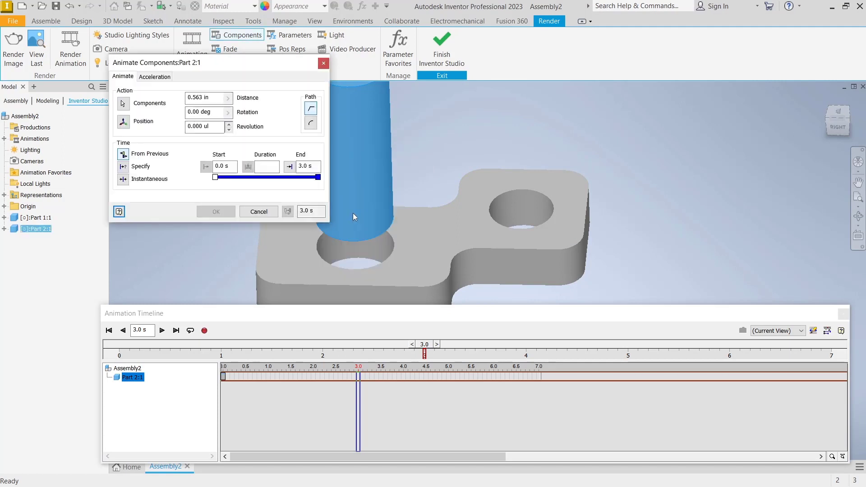
pyautogui.click(123, 122)
pyautogui.moveTo(354, 197); pyautogui.dragTo(359, 282)
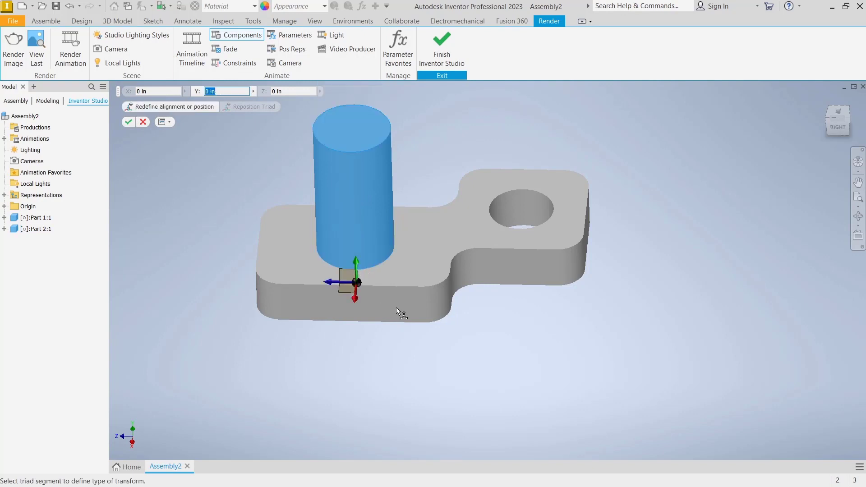
pyautogui.click(128, 123)
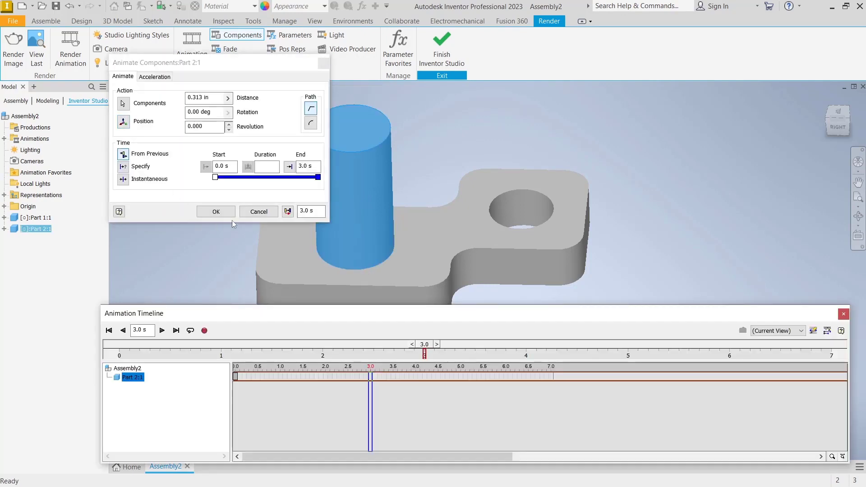
pyautogui.click(216, 212)
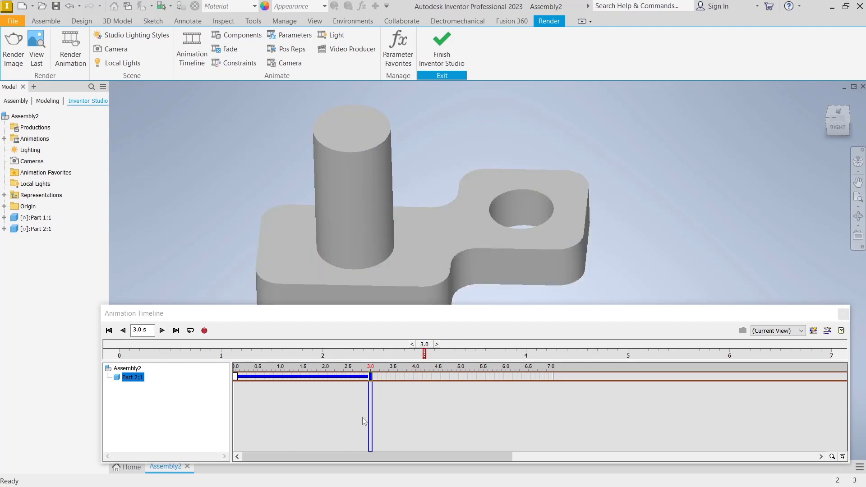
# - Play the animation from about 0.1 s and stop it at about 4.8 s to review the cylinder's insertion
pyautogui.moveTo(369, 417); pyautogui.dragTo(239, 418)
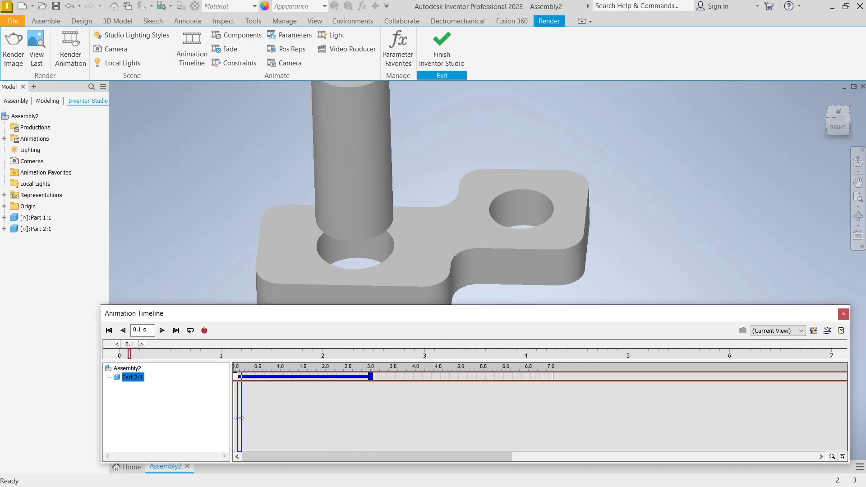
pyautogui.click(162, 330)
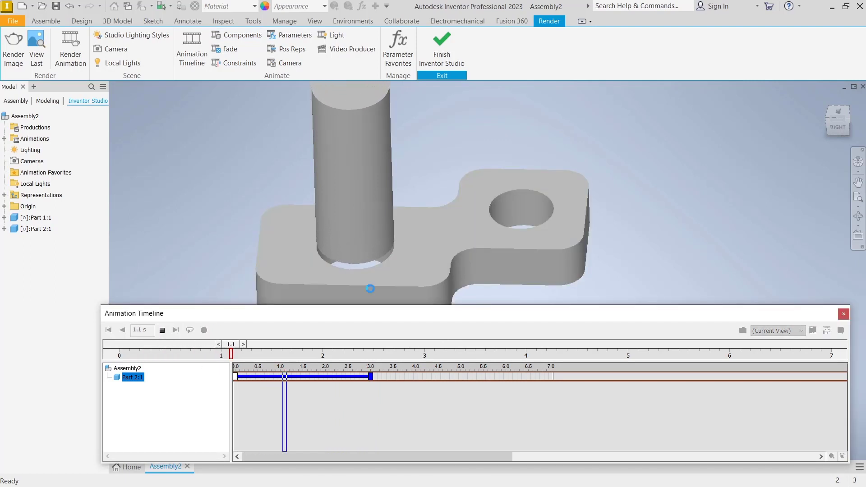
pyautogui.click(450, 420)
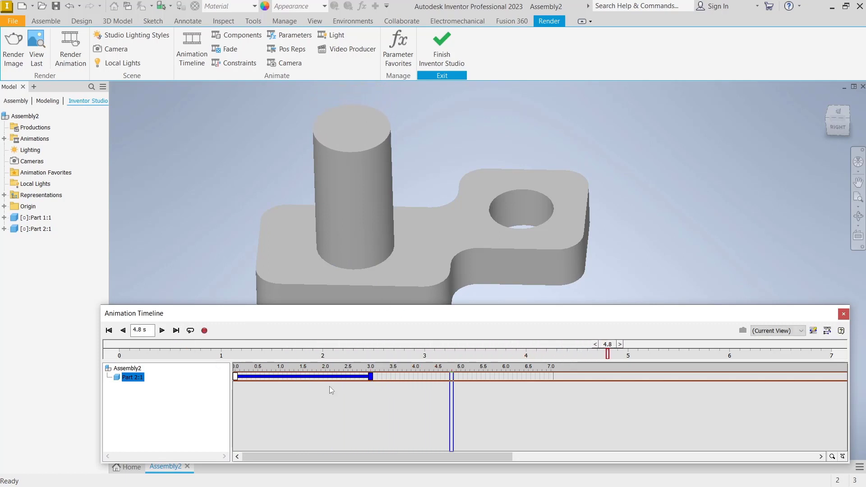
# - Start a fade animation for the cylinder with the timeline at 3 s and set its end opacity to 0%
pyautogui.moveTo(452, 416); pyautogui.dragTo(371, 413)
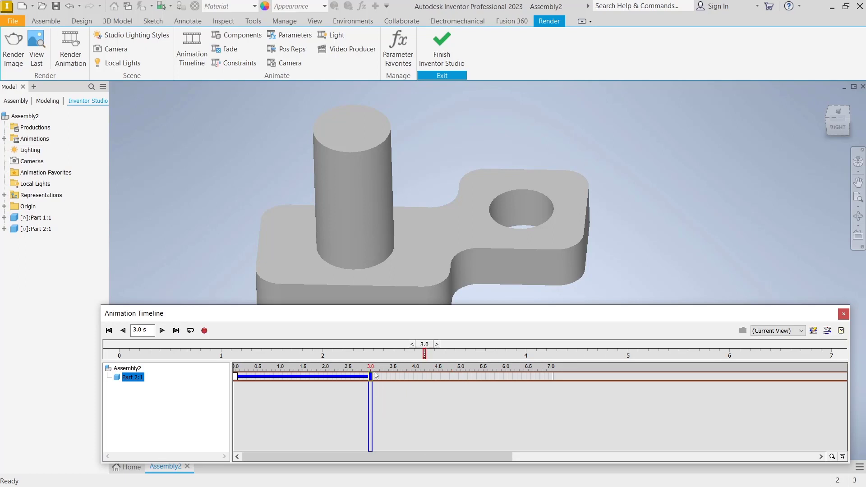
pyautogui.click(355, 188)
pyautogui.rightClick(355, 181)
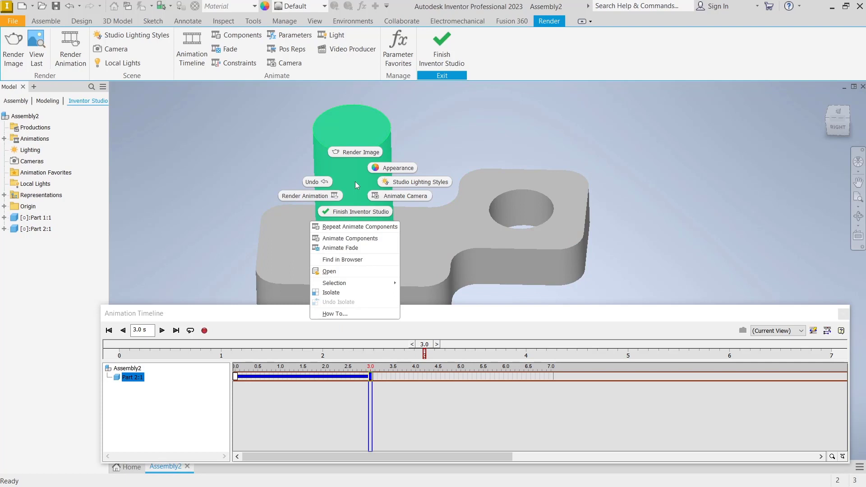
pyautogui.click(364, 248)
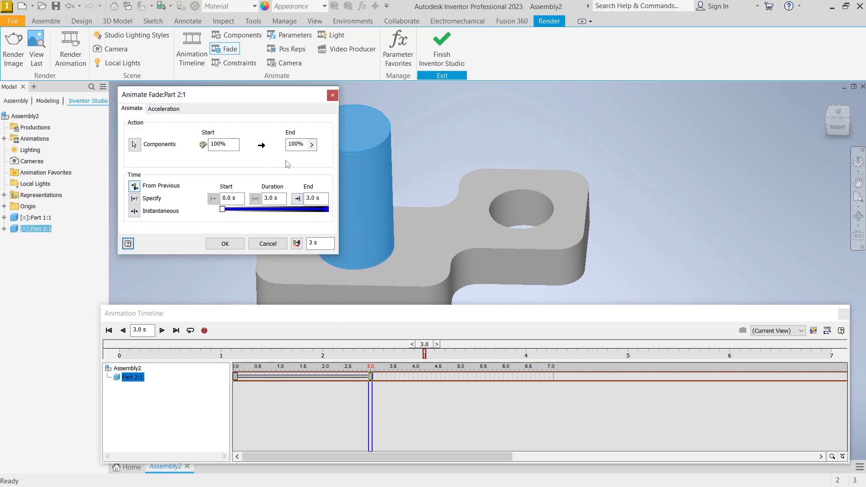
pyautogui.click(304, 145)
pyautogui.moveTo(305, 145); pyautogui.dragTo(276, 144)
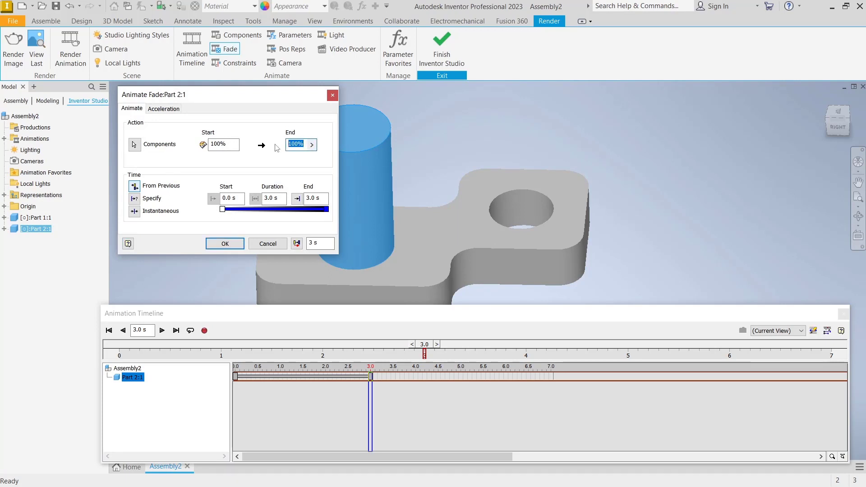
pyautogui.write('0')
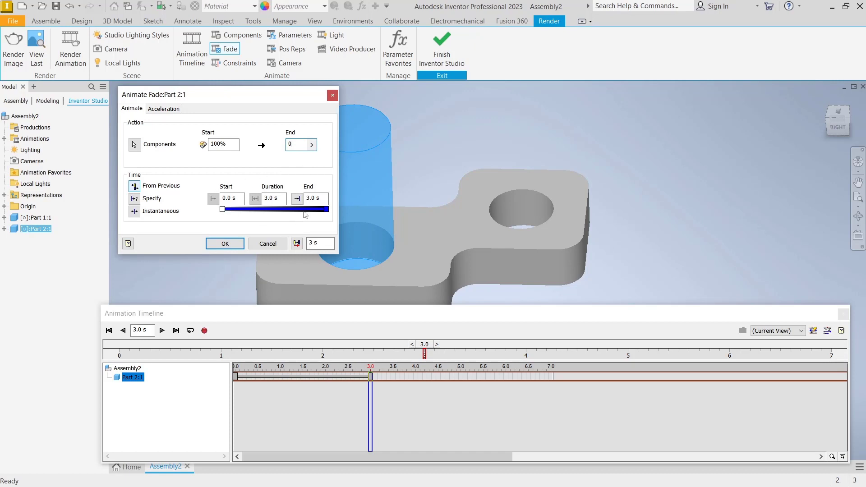
# - Set the cylinder fade's end time to 6 s, apply it, and shift its start to 3 s on the timeline
pyautogui.moveTo(315, 199); pyautogui.dragTo(305, 199)
pyautogui.write('6s')
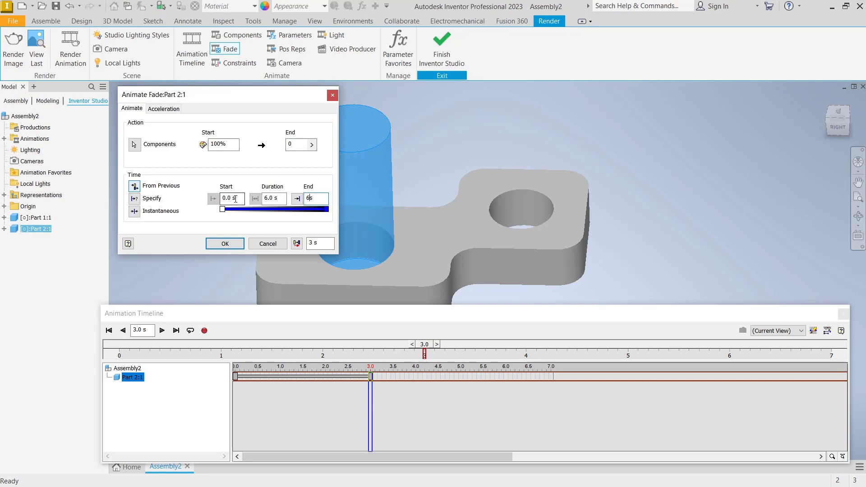
pyautogui.moveTo(231, 199); pyautogui.dragTo(214, 198)
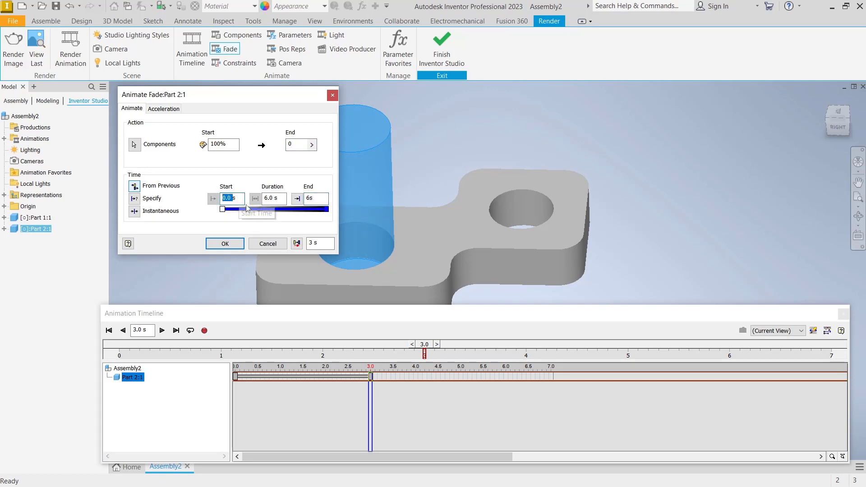
pyautogui.click(274, 199)
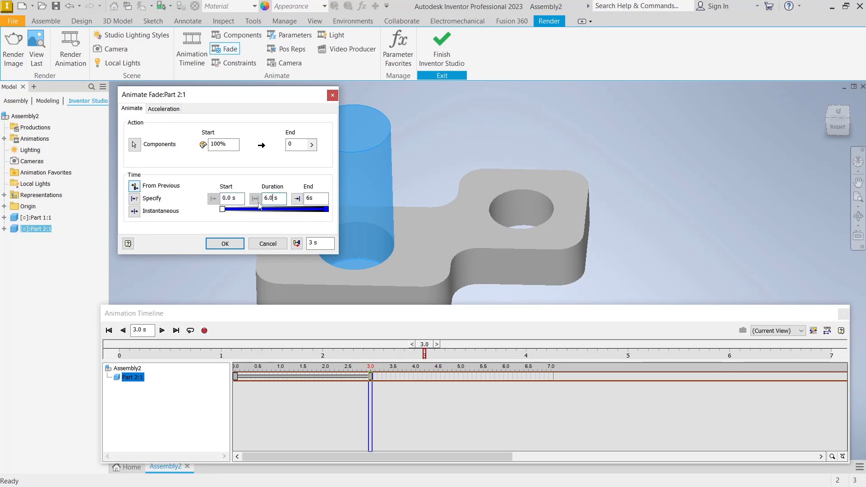
pyautogui.click(225, 244)
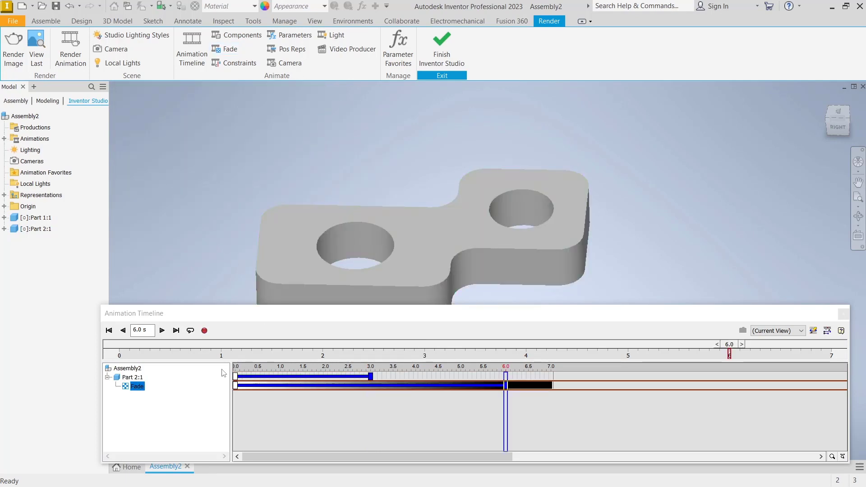
pyautogui.moveTo(235, 386); pyautogui.dragTo(373, 387)
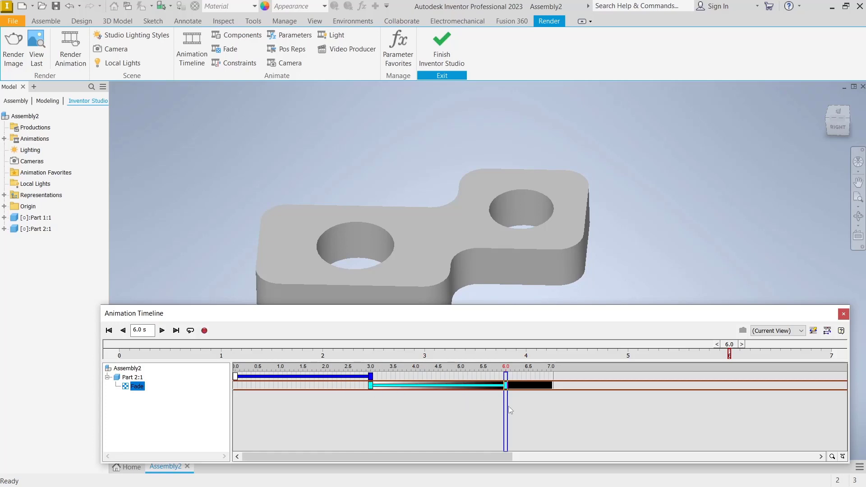
# - Play the full animation forward from 0 s to 7 s and in reverse to review the insertion and fade
pyautogui.click(235, 386)
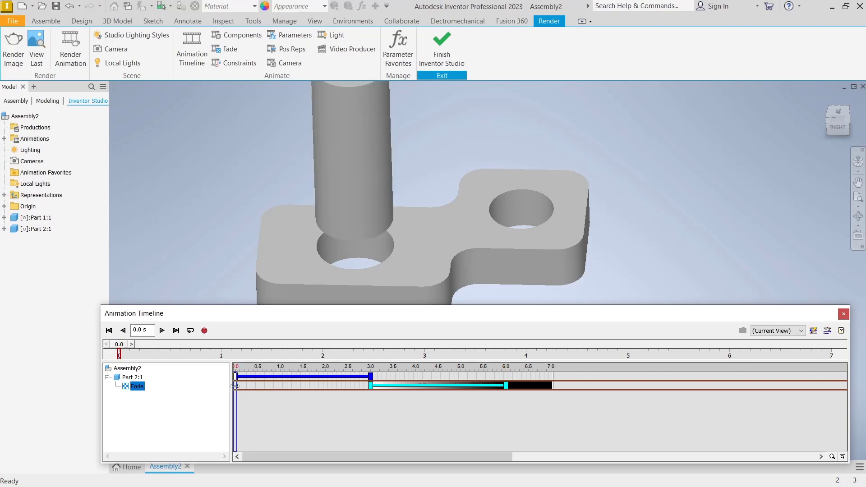
pyautogui.click(162, 330)
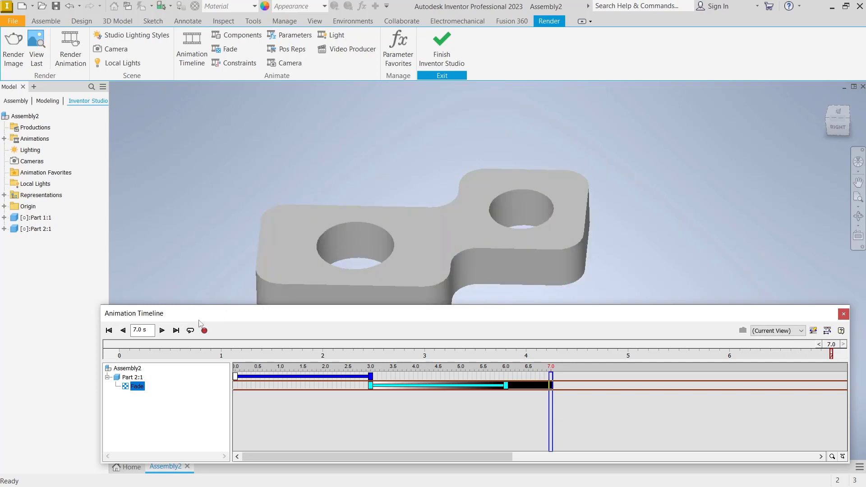
pyautogui.click(125, 334)
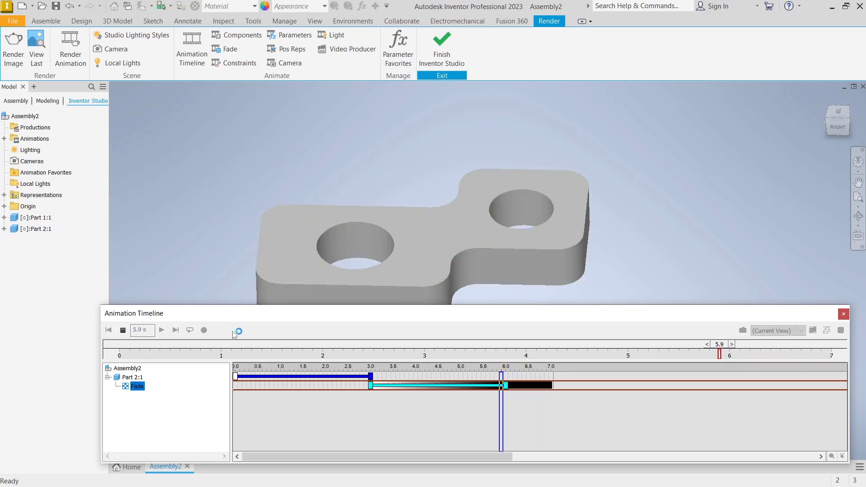